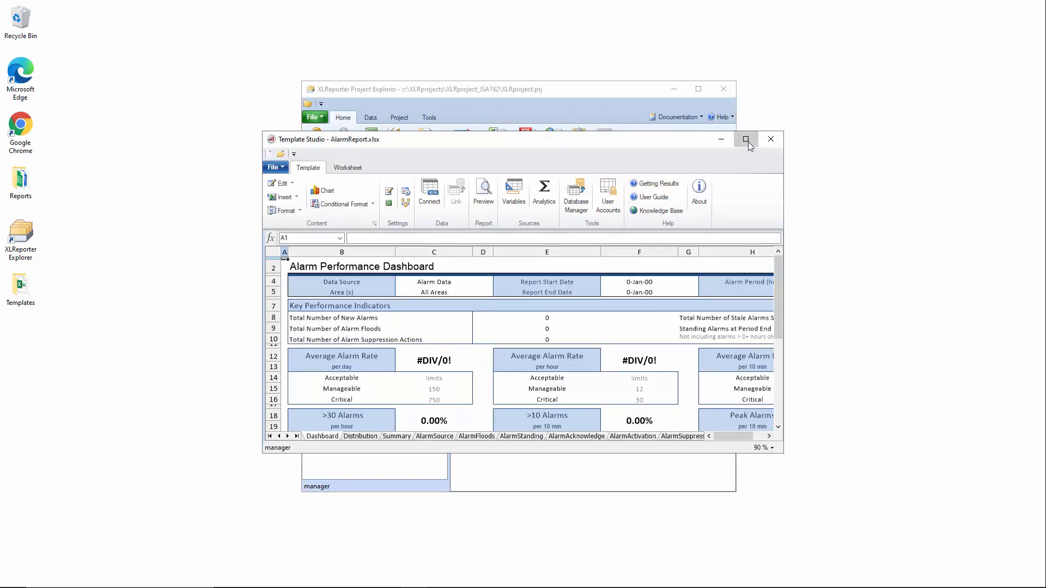
Maximize the AlarmReport template window and inspect the Data Source and daily average alarm rate cells on the Dashboard worksheet
click(745, 139)
scroll(566, 348, up, 2)
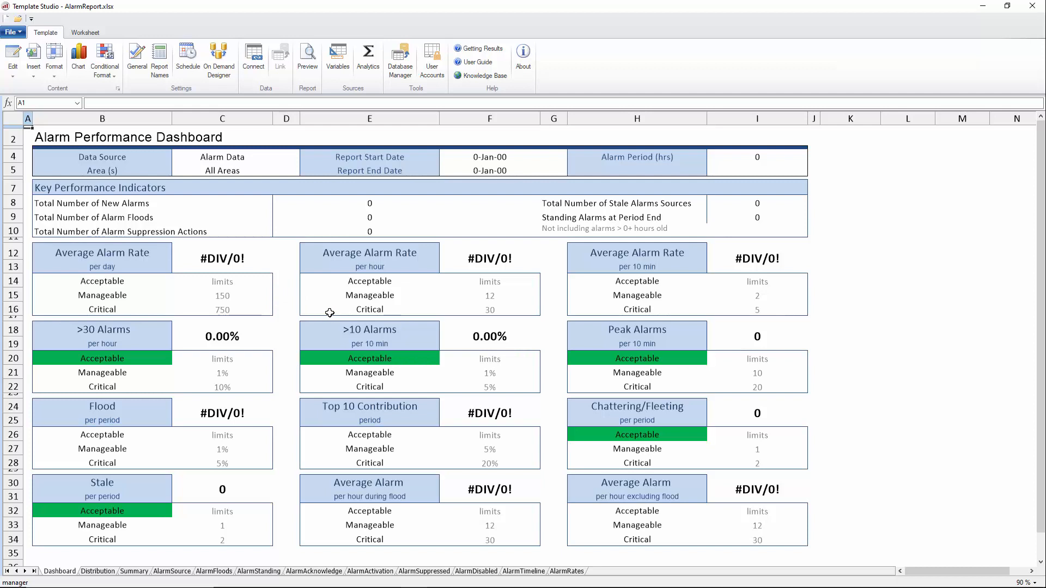
click(75, 160)
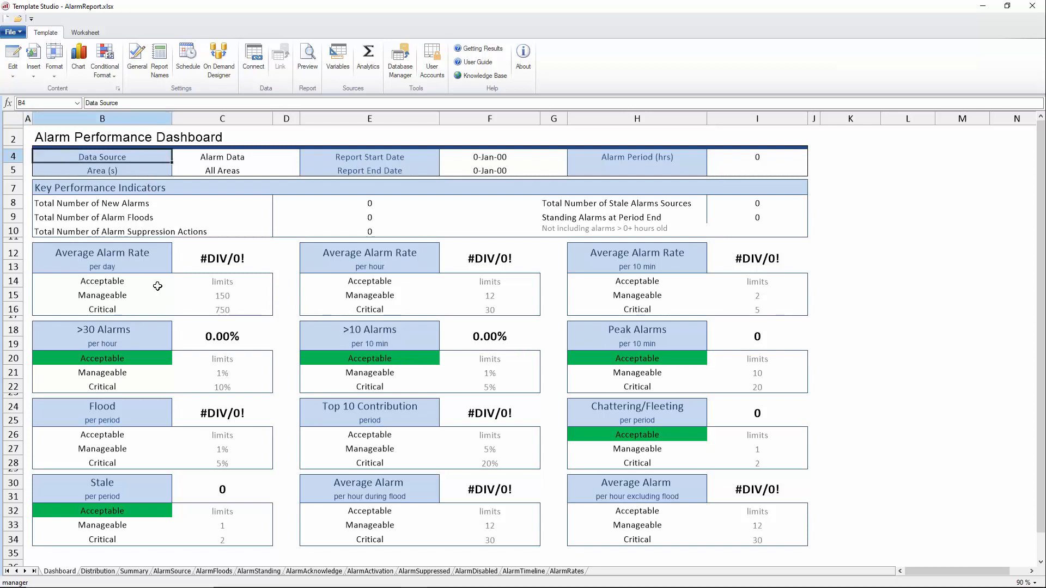
click(196, 260)
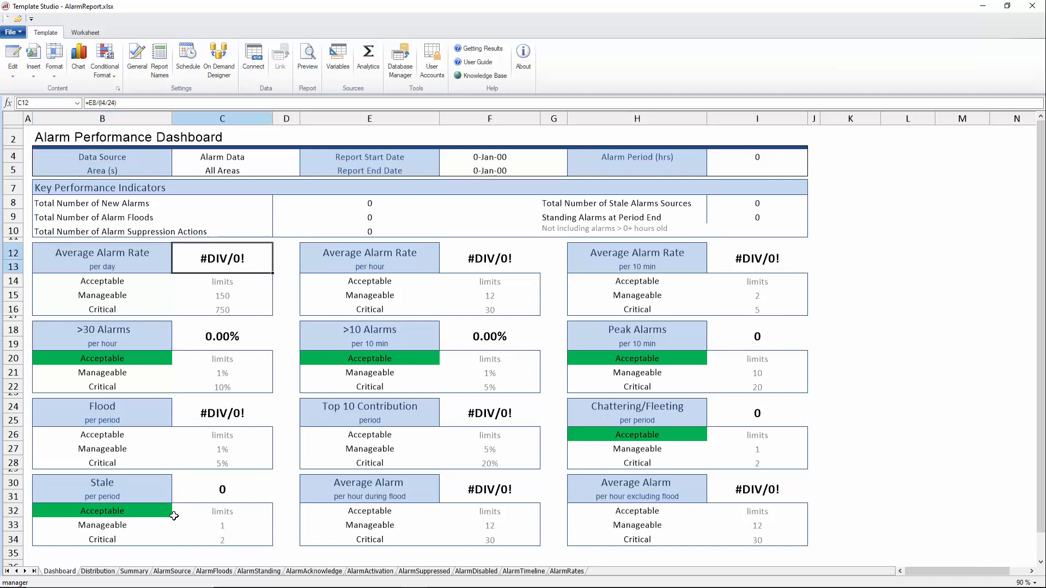
Show the AlarmSource worksheet and inspect its Top 20 Alarm Contribution chart
click(187, 571)
click(280, 280)
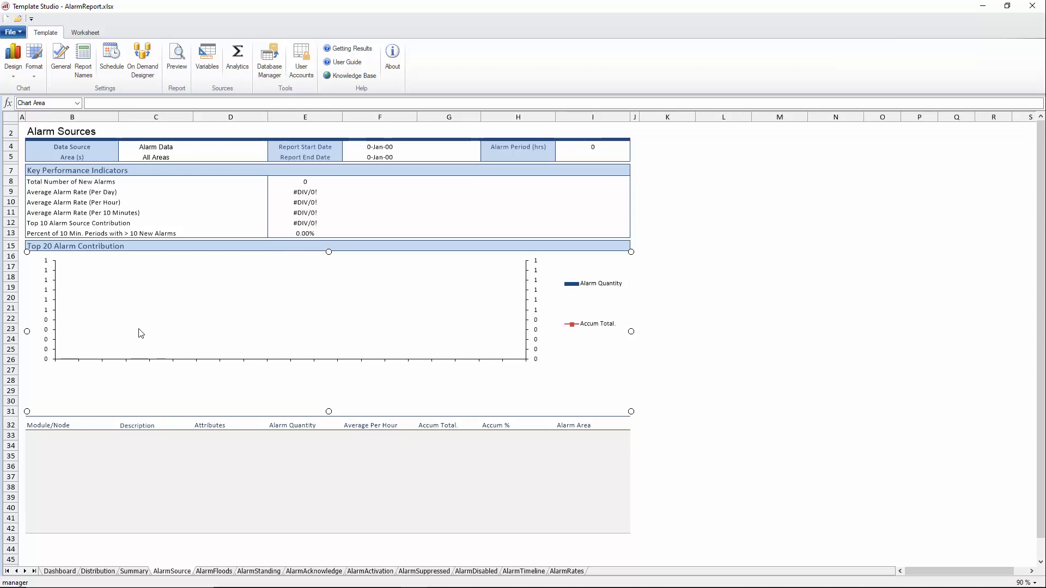
click(708, 234)
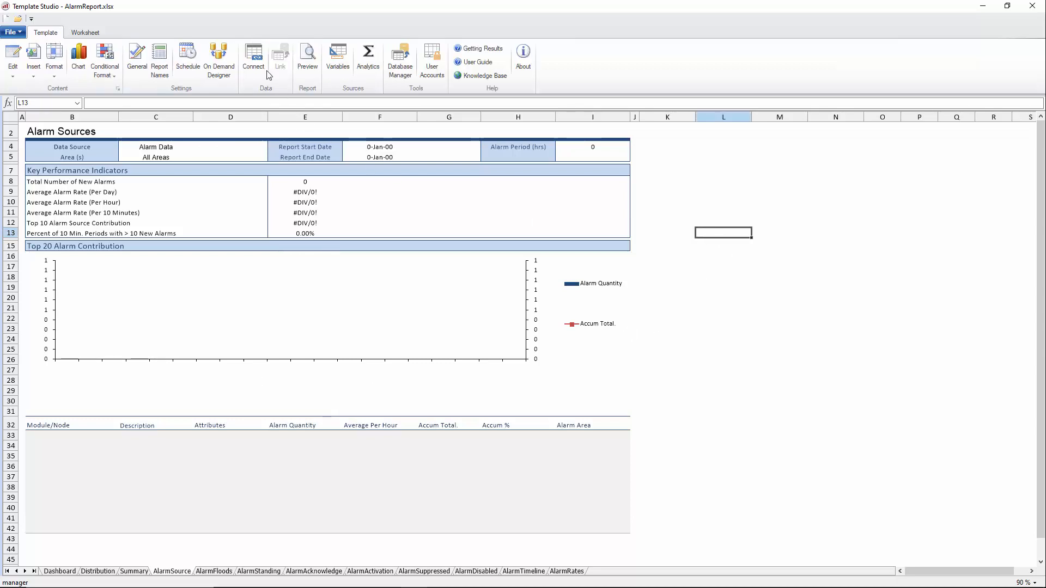
Open the template's data connections and bring up the sub-report configuration of the Alarm_Management connection
click(255, 65)
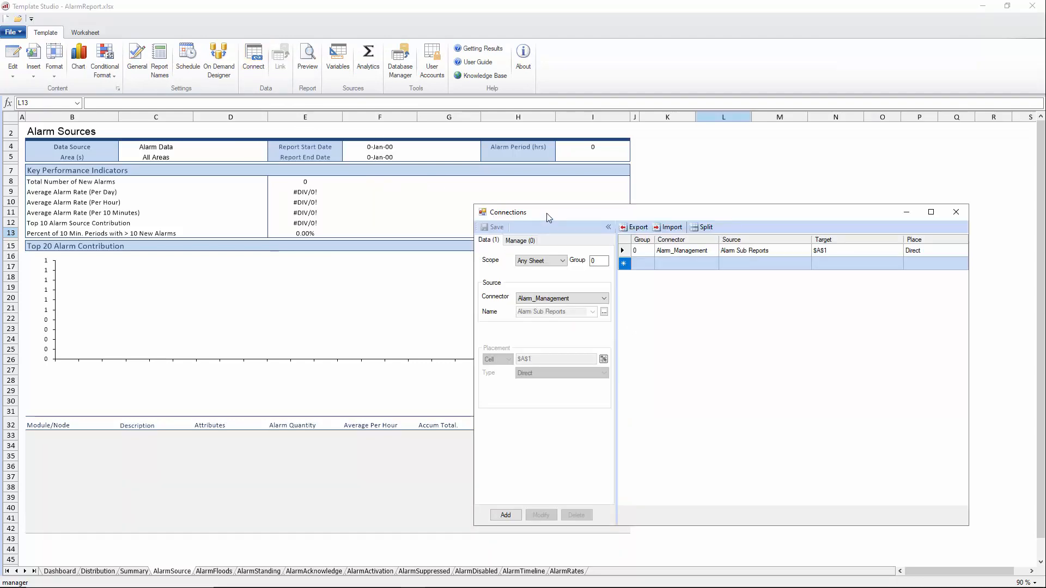
drag(546, 216, 603, 189)
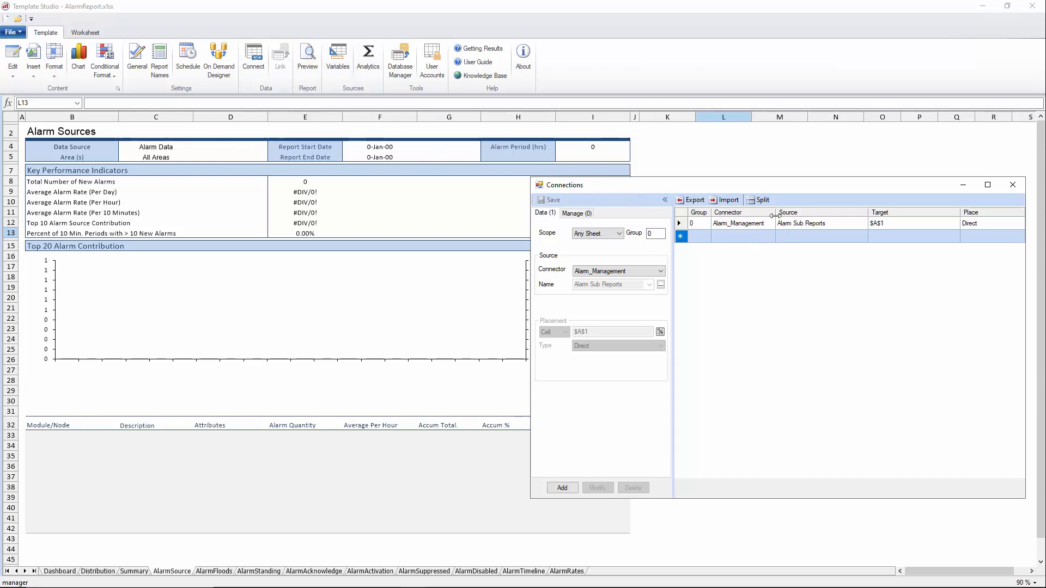
double_click(765, 224)
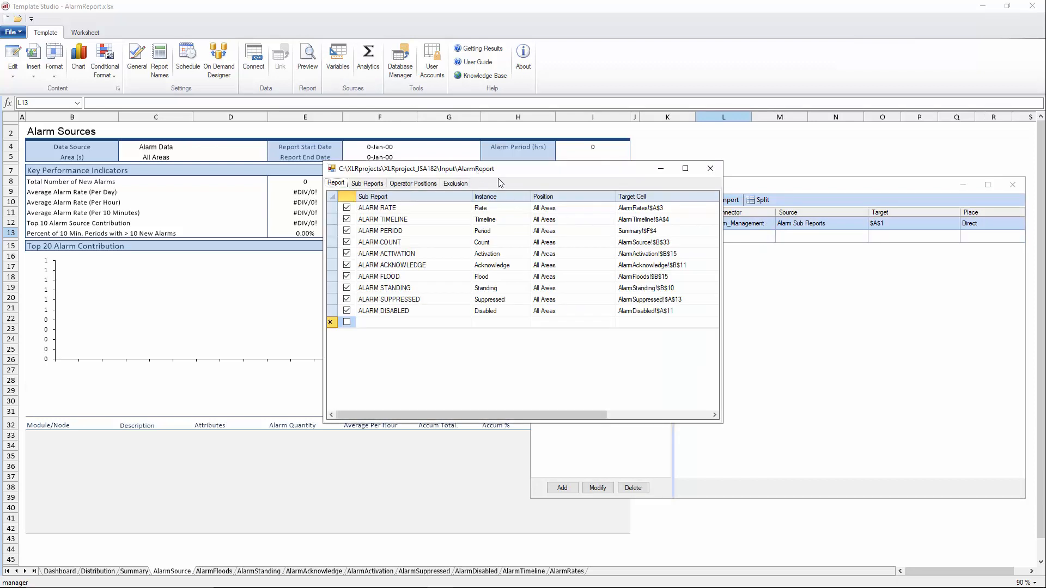
drag(482, 178, 706, 235)
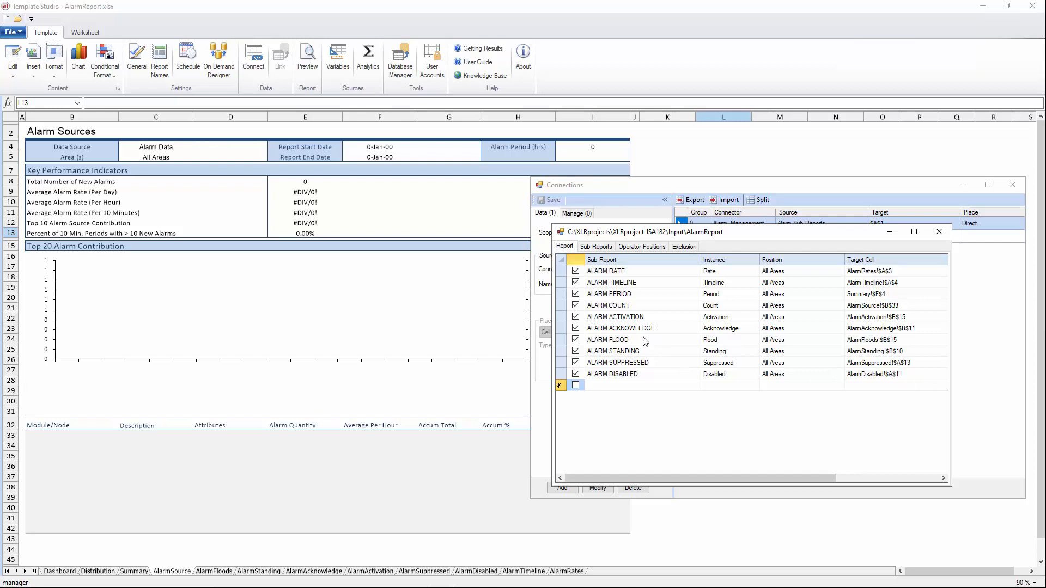
Review the Count sub-report's settings, attribute column options and output columns, and check the list of sub-reports with their target cells
click(595, 247)
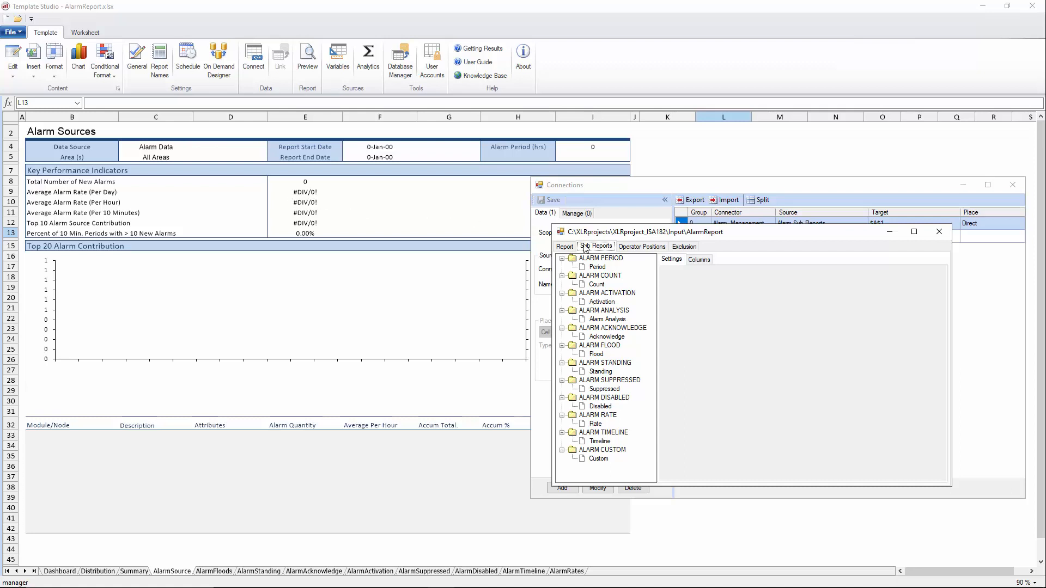
click(597, 284)
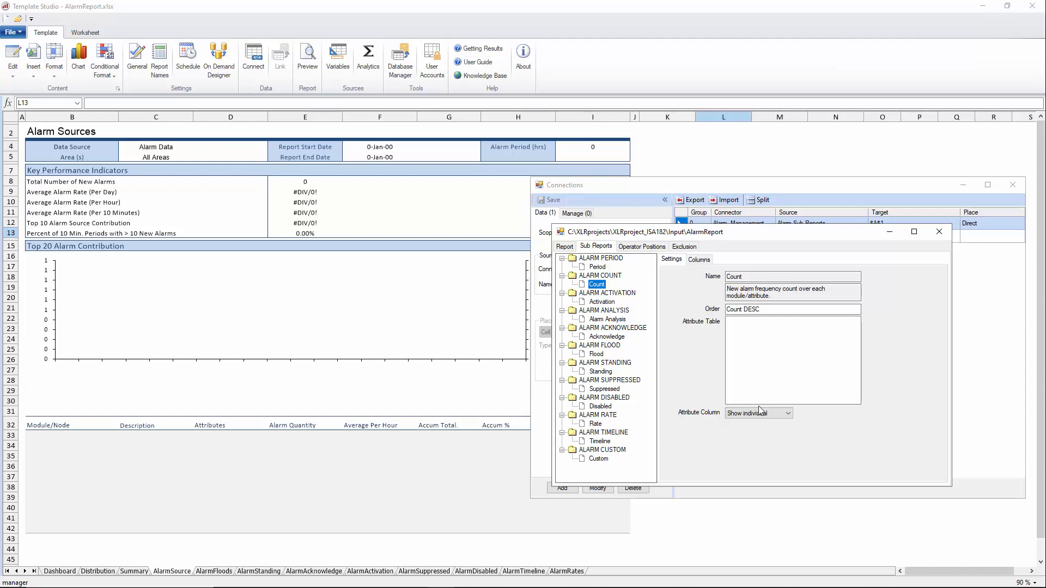
click(787, 414)
click(787, 415)
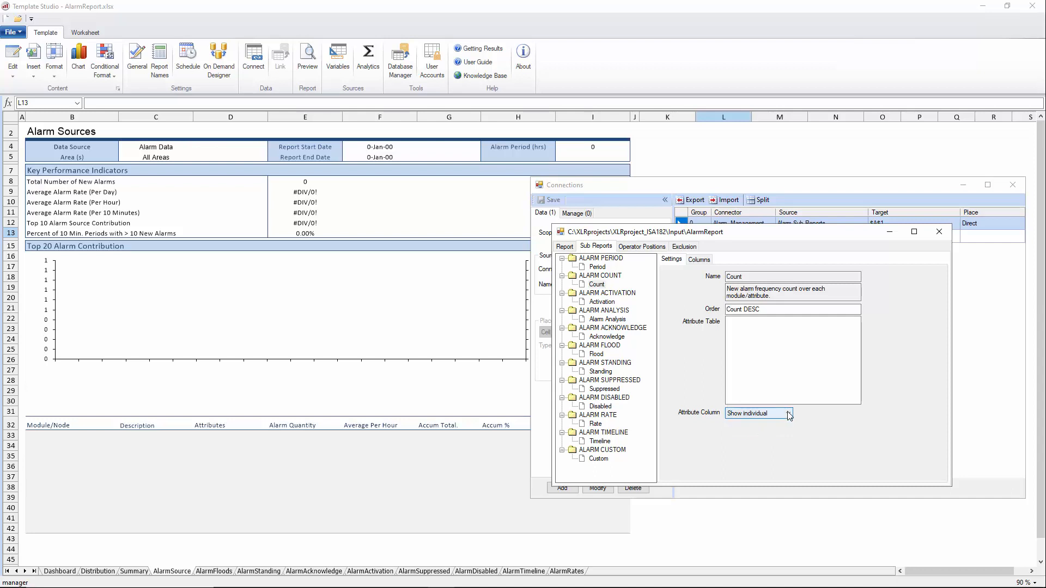
click(699, 259)
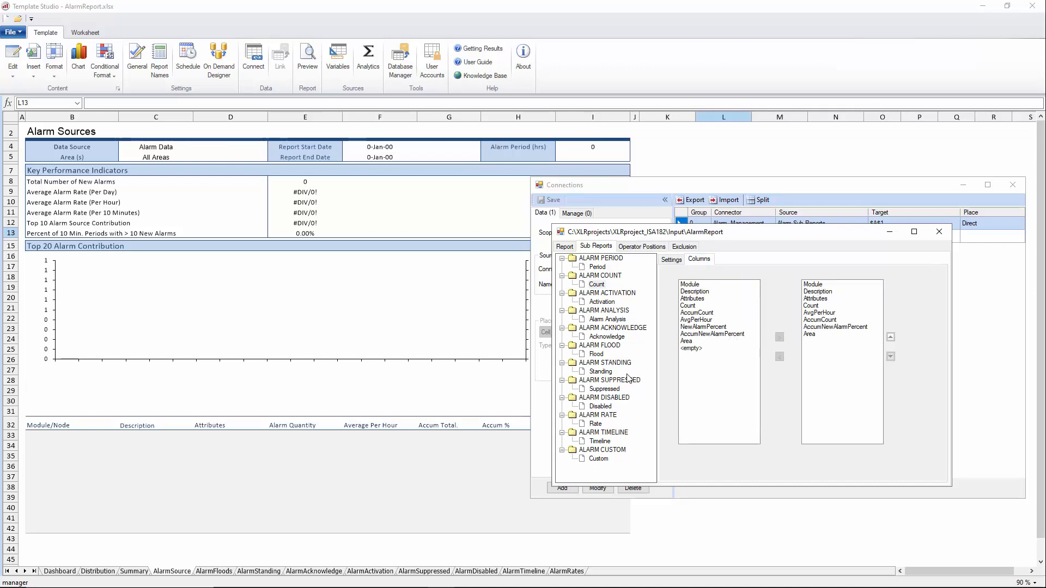
click(563, 249)
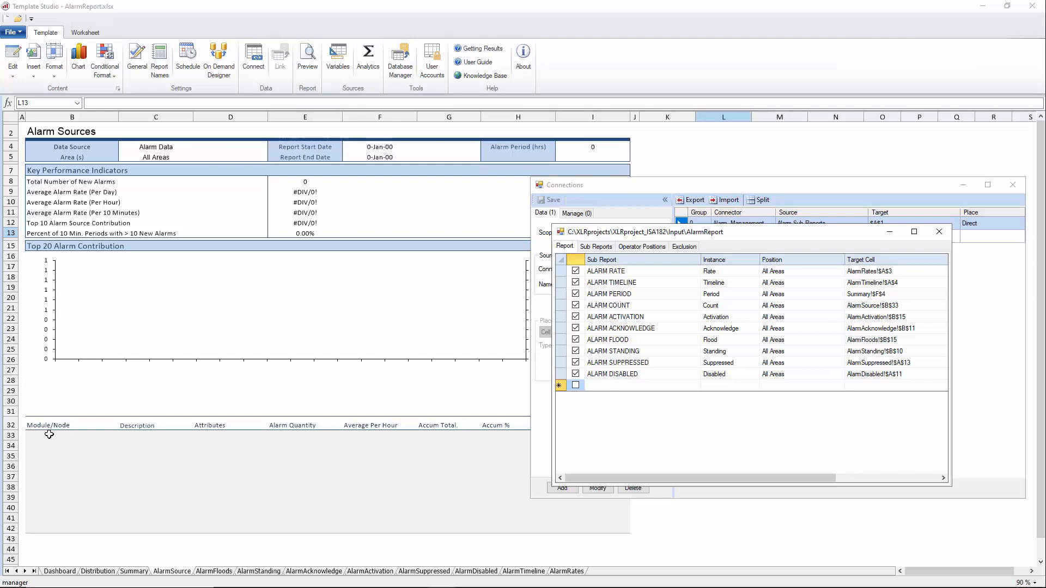
click(586, 248)
click(597, 284)
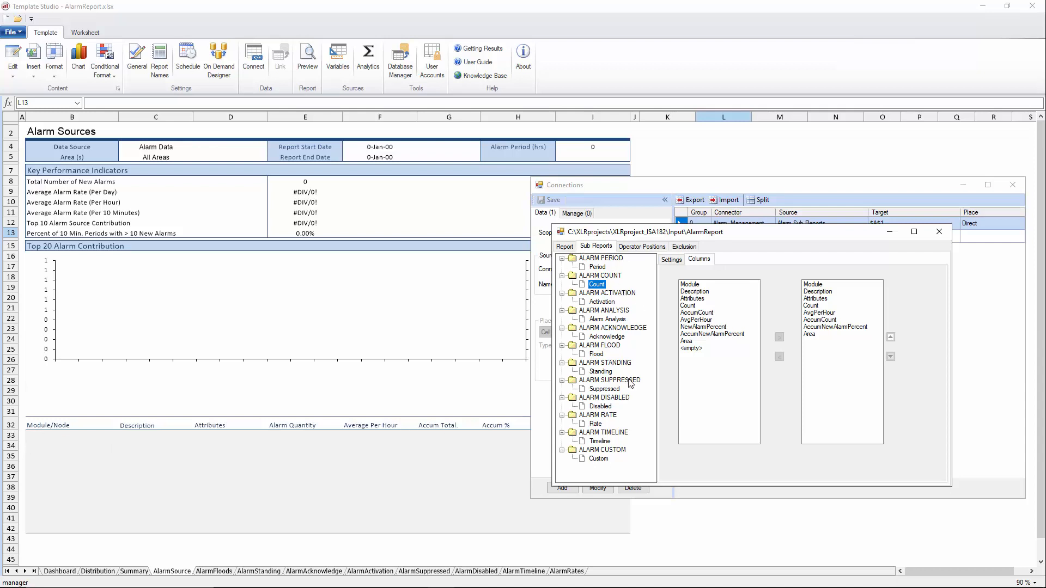
Start a new operator position named Brewmaster in the AlarmReport configuration
click(638, 247)
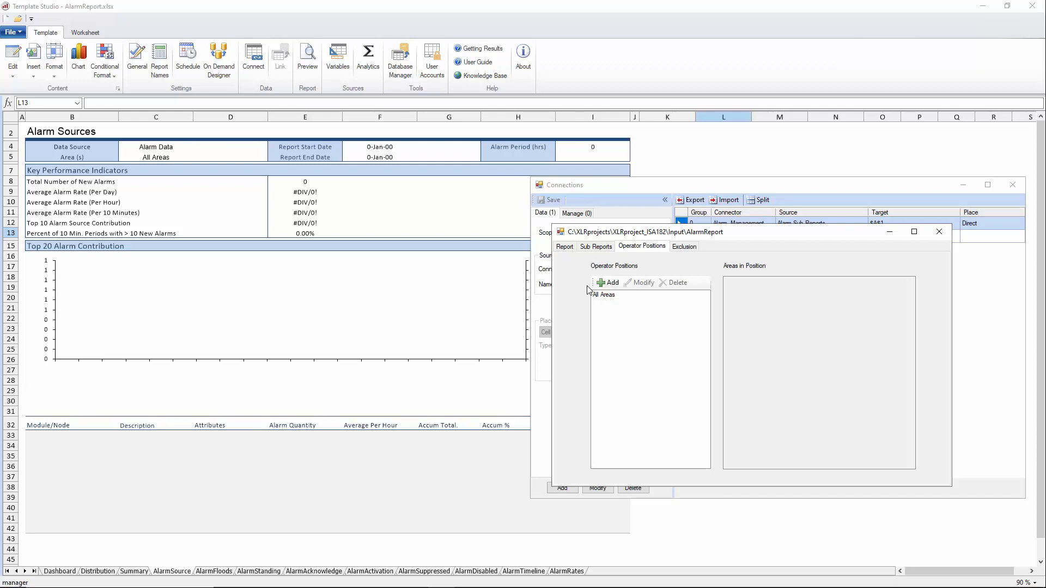
click(608, 283)
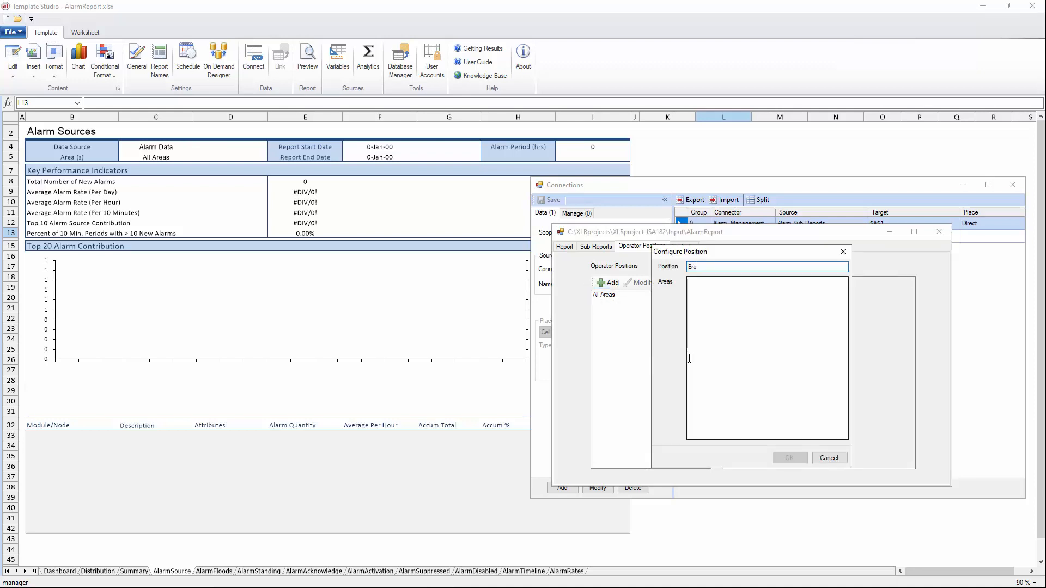
text(Brewmaster)
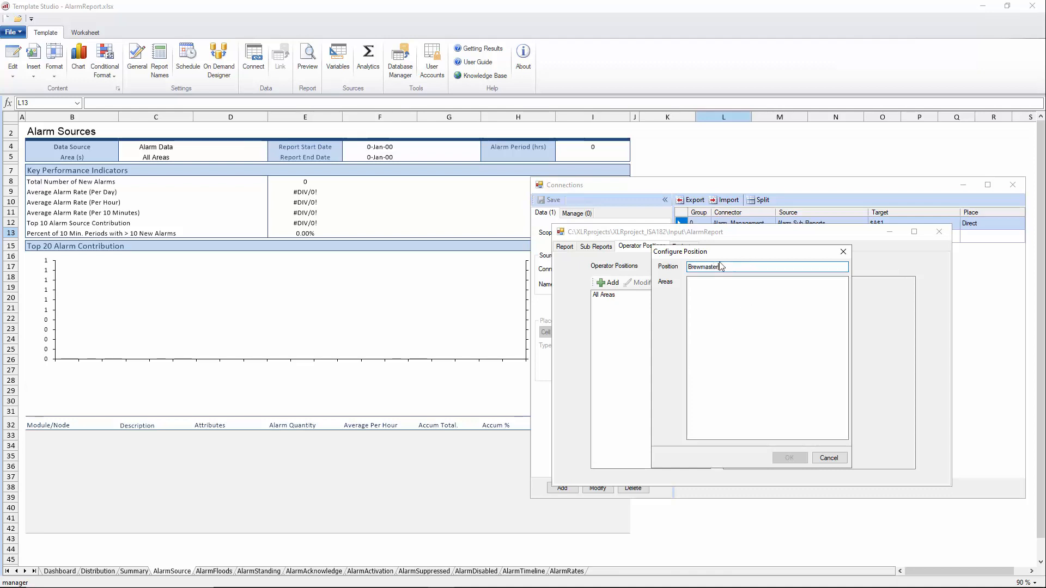
click(703, 288)
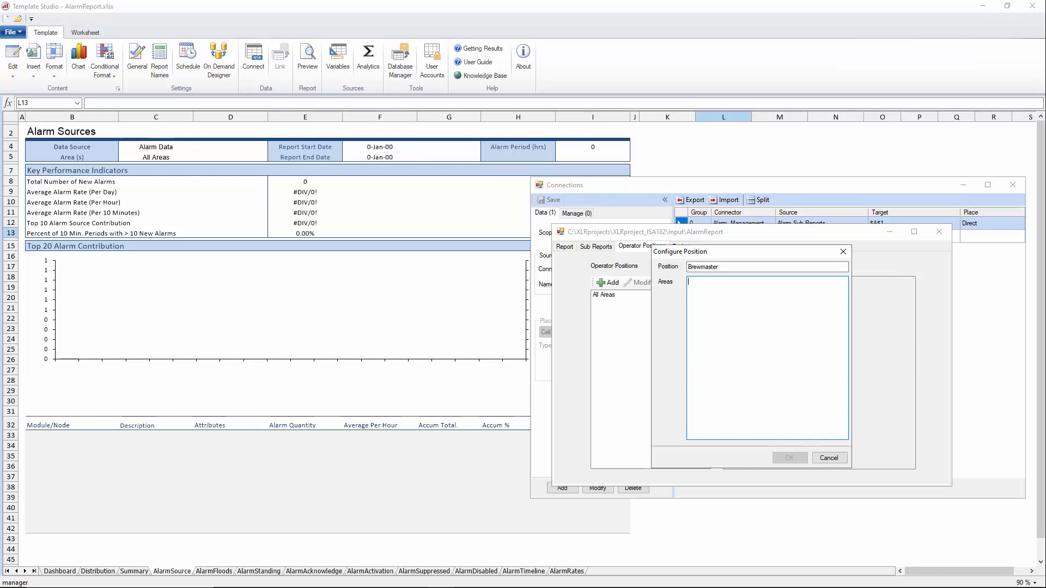
Switch to the isa_alarm_areas_db9.xlsx workbook in Excel and copy the areas from 12-23-FERMENT through 12-51-KLAGER
drag(0, 117, 359, 66)
scroll(210, 398, down, 1)
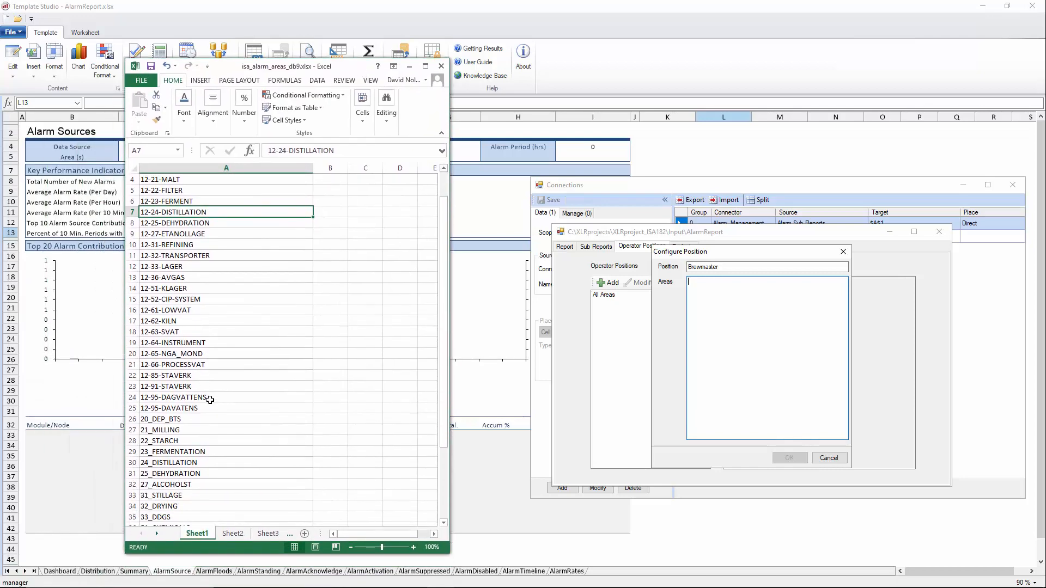
scroll(209, 399, down, 2)
scroll(251, 413, up, 4)
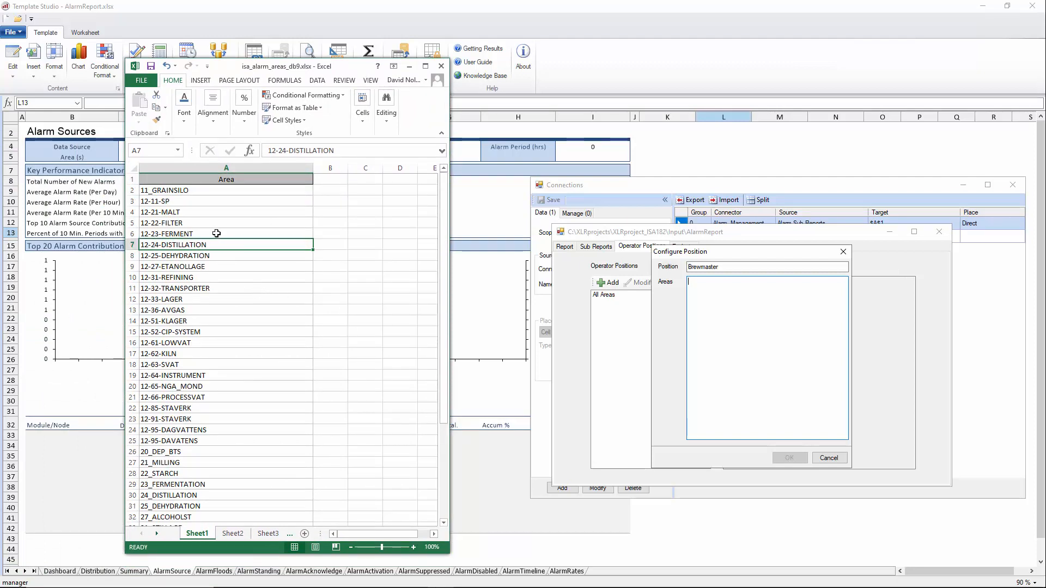
drag(218, 233, 223, 319)
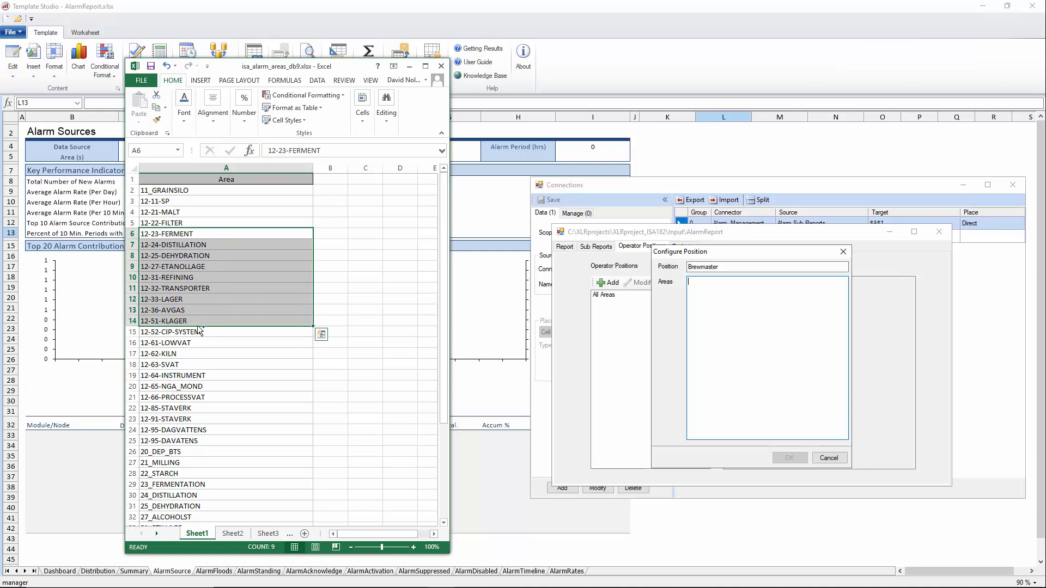
key(ctrl+c)
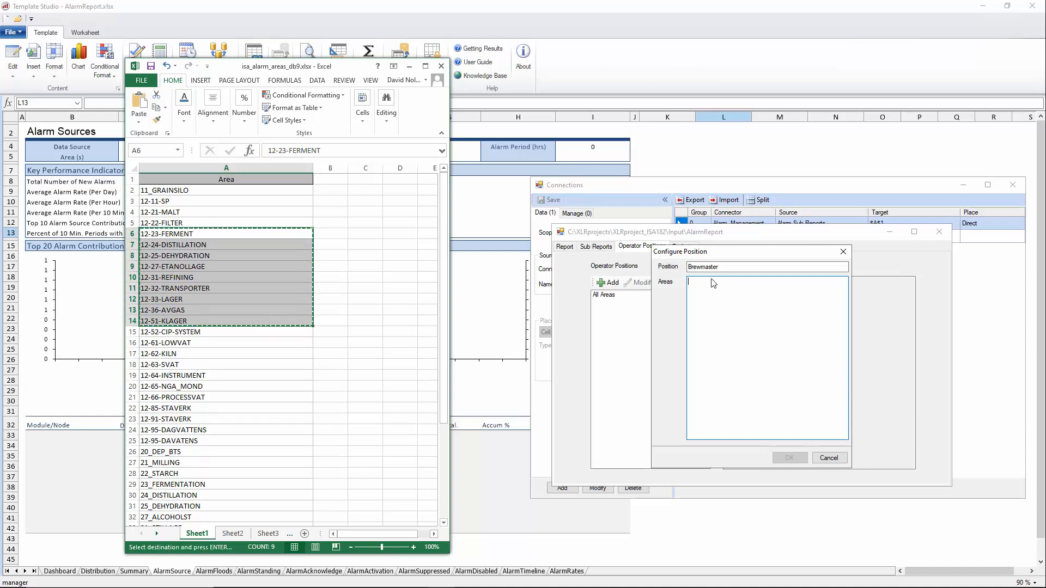
Paste the copied areas into the Brewmaster position without a trailing blank line and save the position
click(710, 287)
key(ctrl+v)
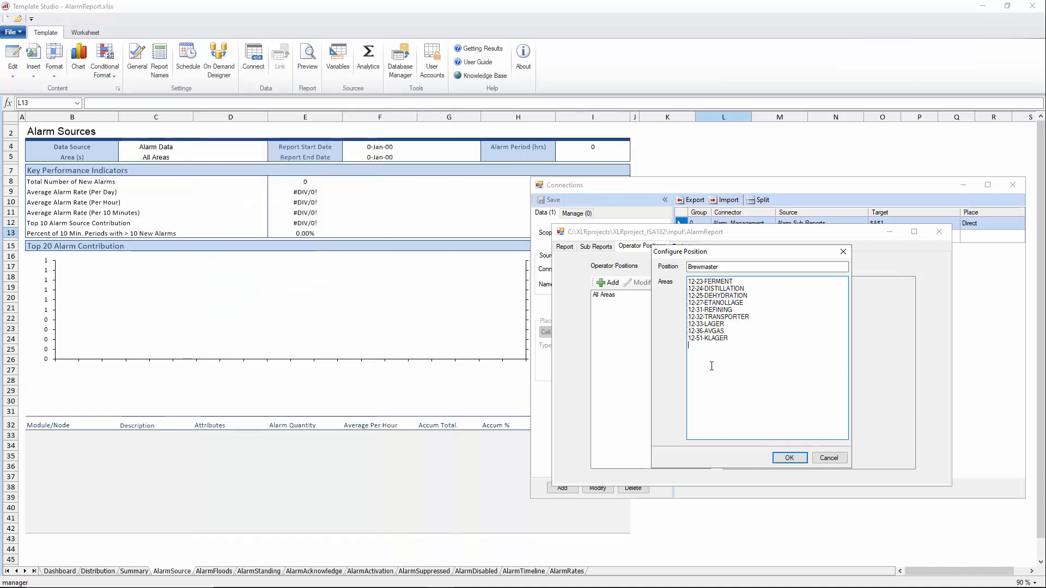
key(BackSpace)
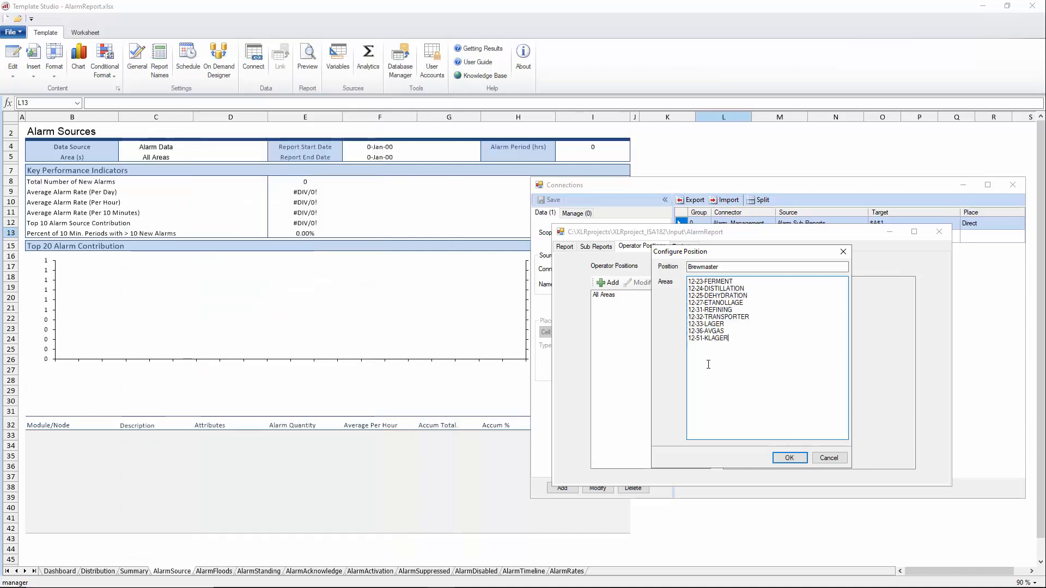
click(791, 458)
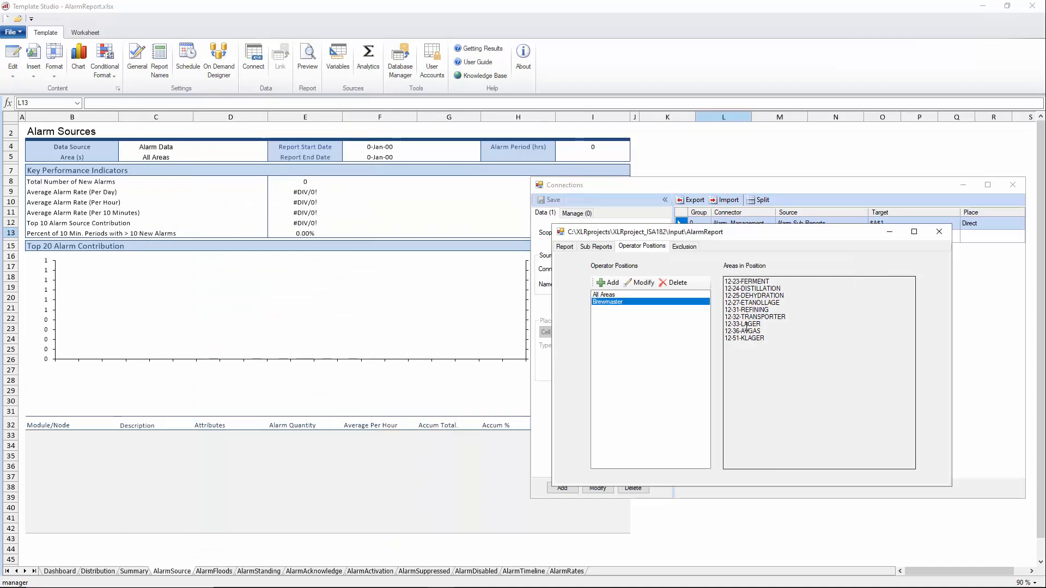
Check the areas assigned to the All Areas and Brewmaster positions, and close the AlarmReport configuration and the Connections window
click(624, 296)
click(631, 304)
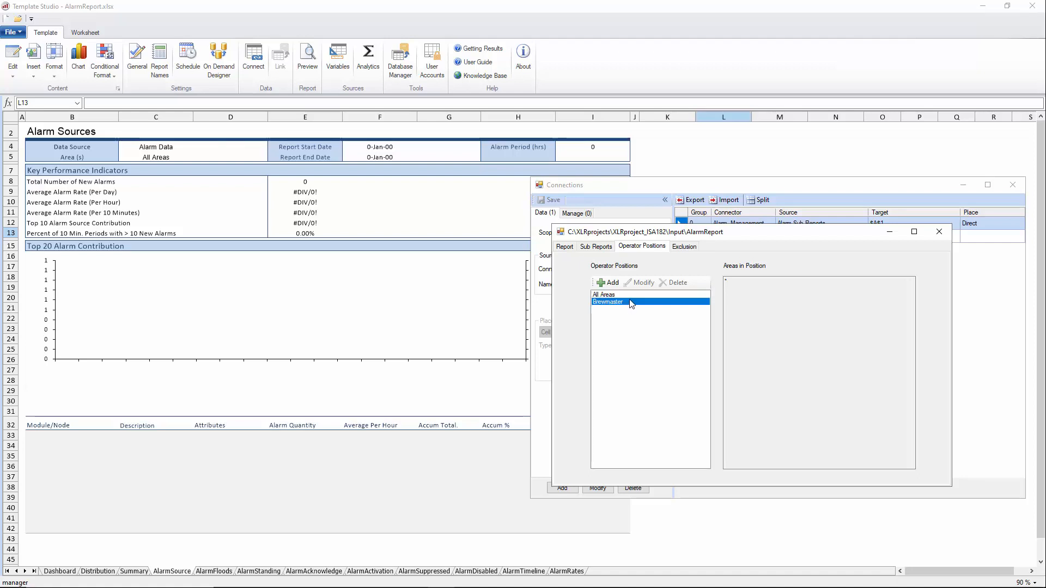
click(940, 232)
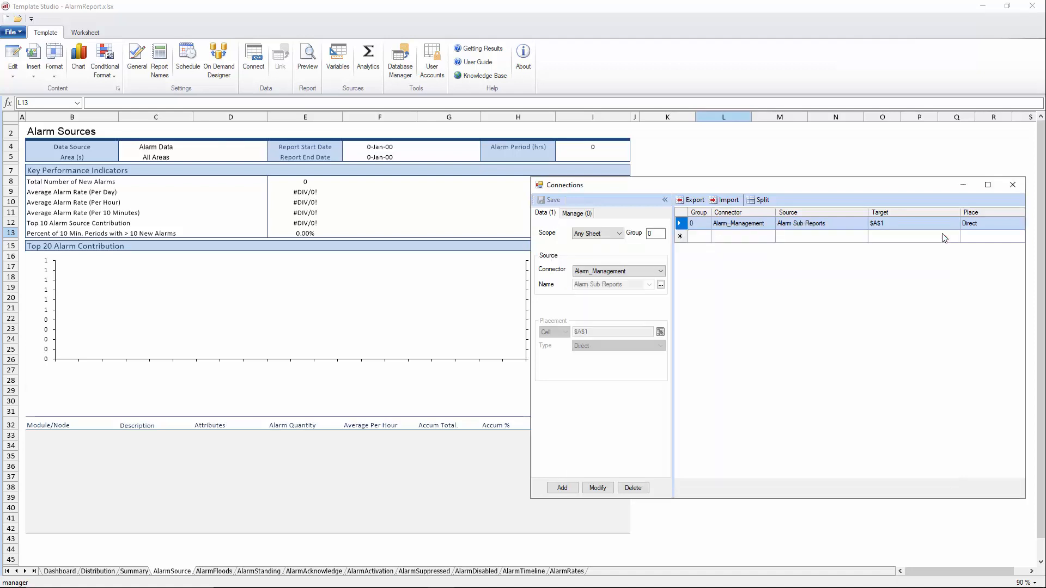
click(1013, 185)
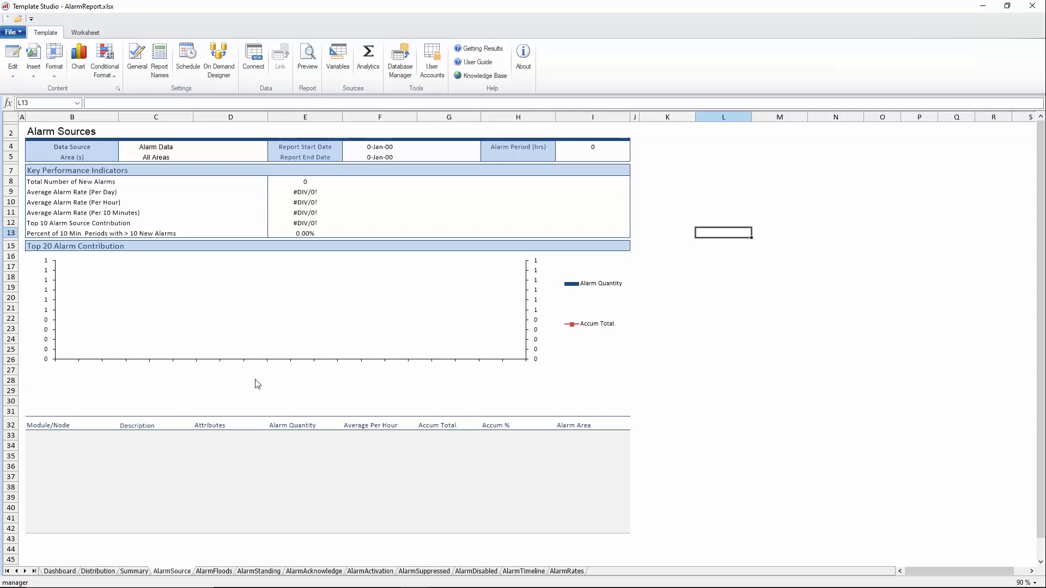
Open the On-Demand Designer for AlarmReport and review the settings of the Start Date and End Date variables
click(221, 65)
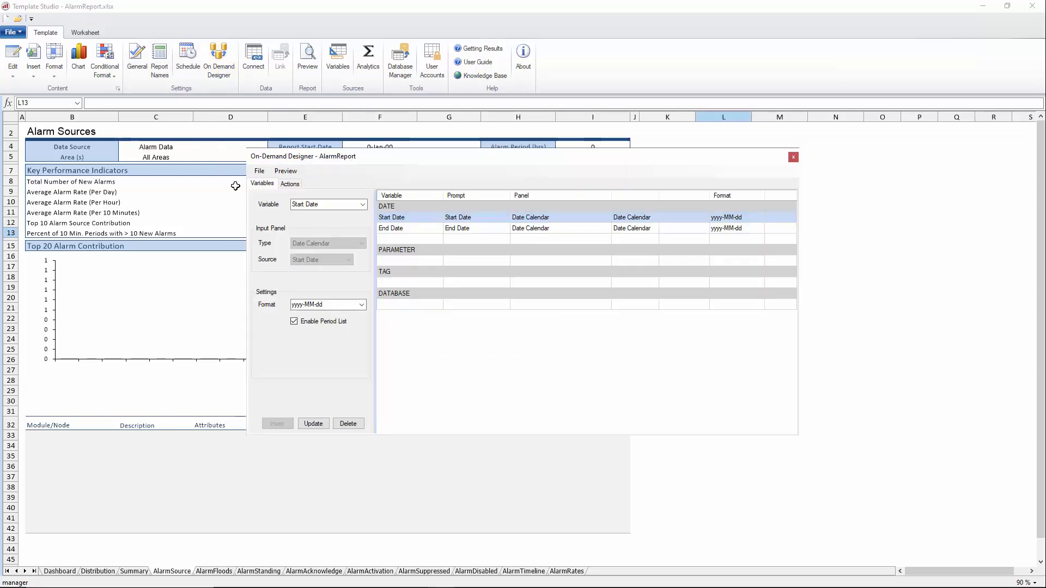
drag(334, 157, 495, 191)
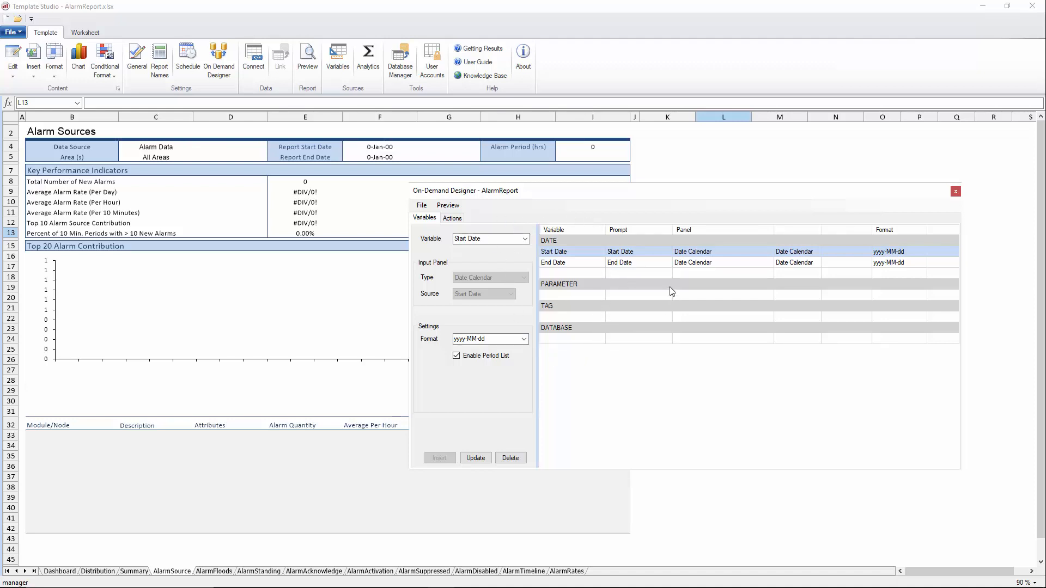
click(581, 263)
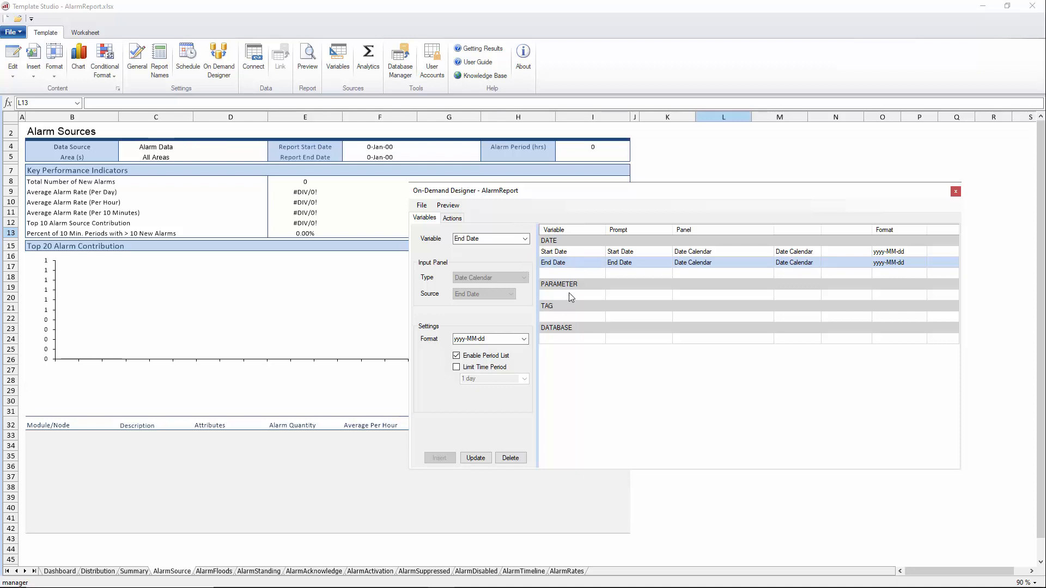
click(574, 253)
click(567, 263)
Define a new parameter variable named Position that takes its input from a Custom List
click(562, 294)
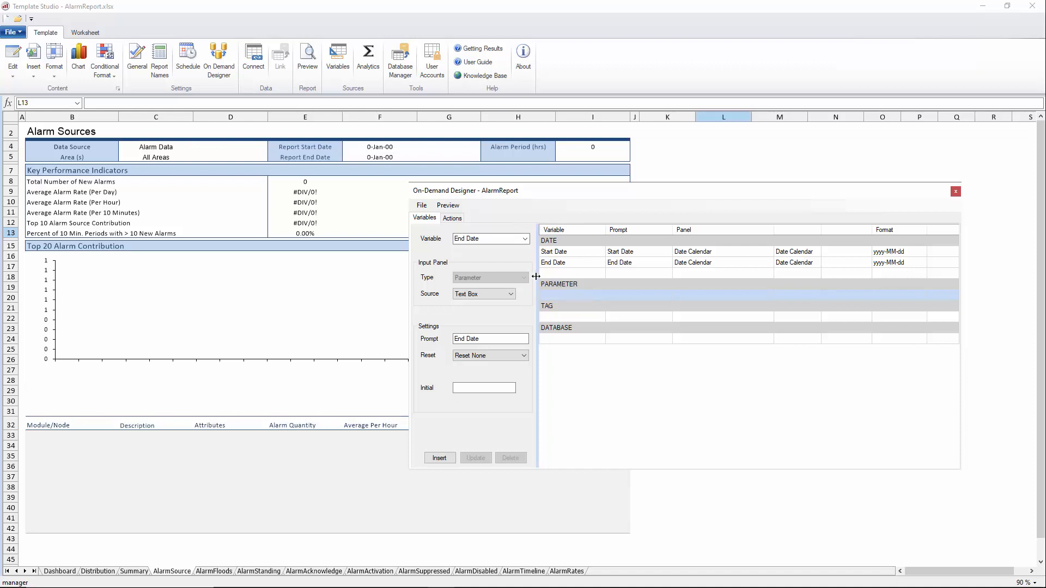
drag(454, 238, 493, 239)
text(Position)
click(512, 296)
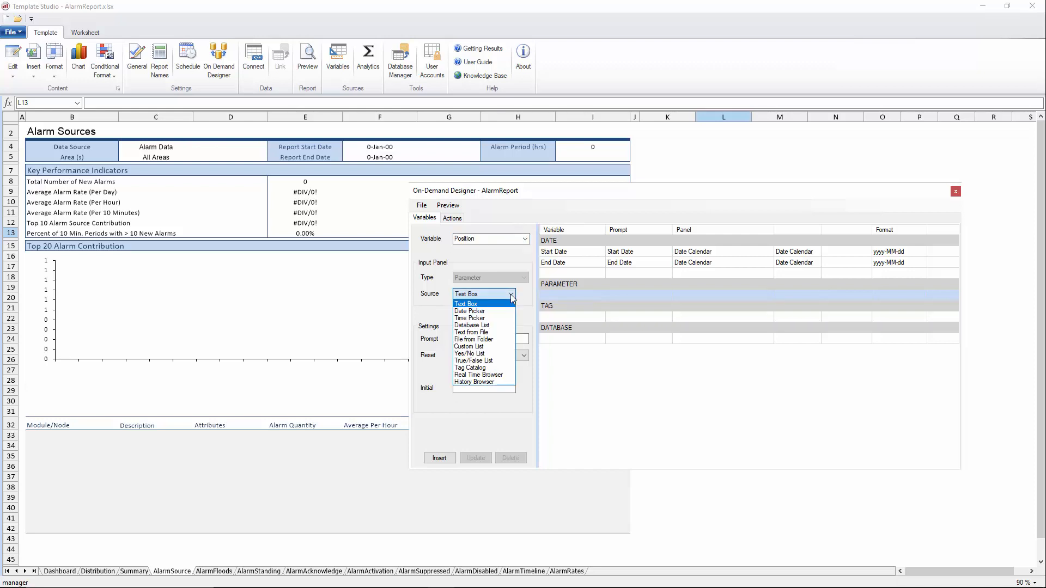
click(496, 345)
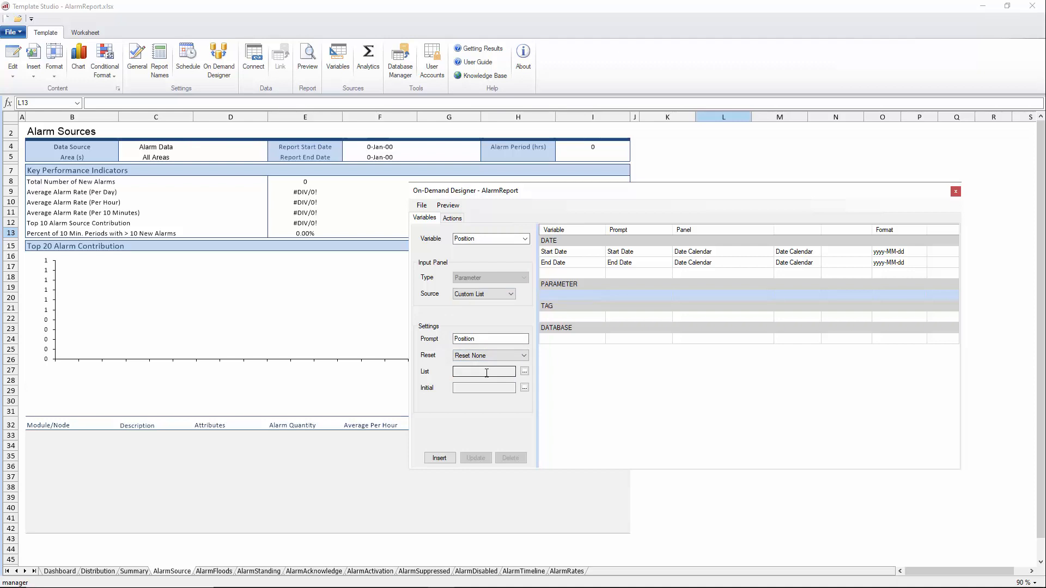
Start the custom list for the Position parameter with the entry All and the value 0
click(524, 372)
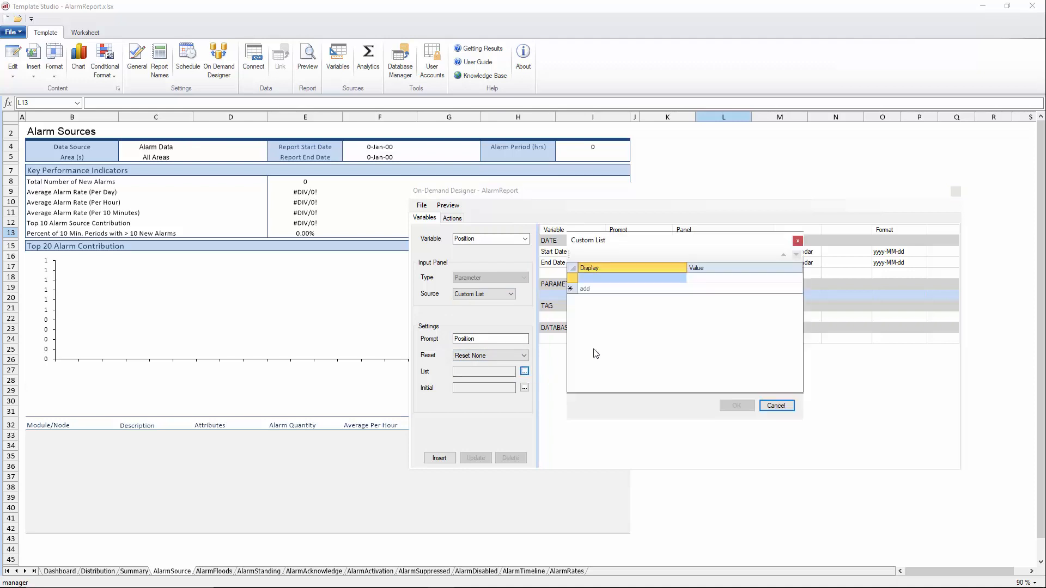
click(616, 277)
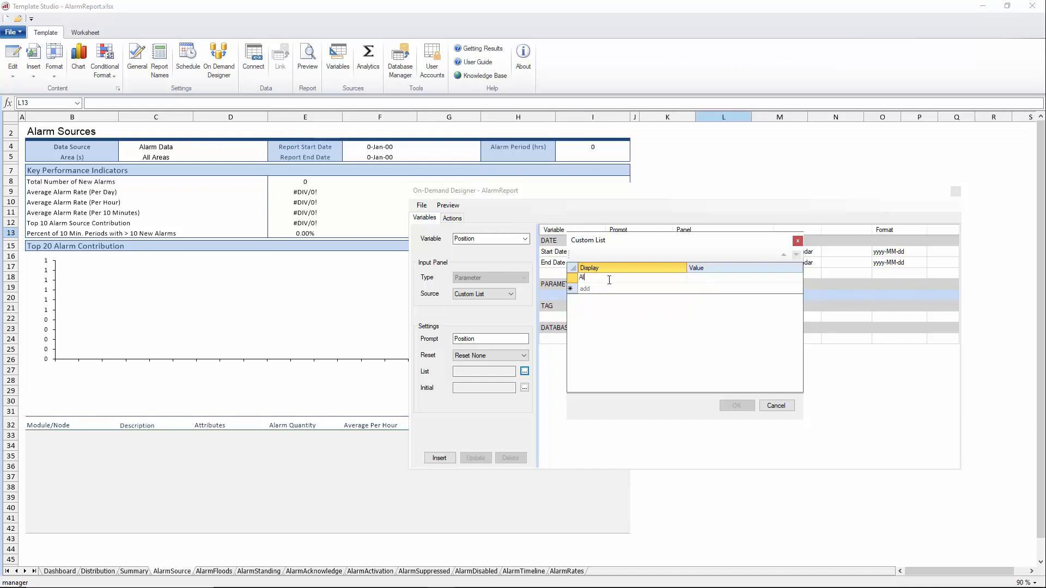
click(703, 279)
text(All )
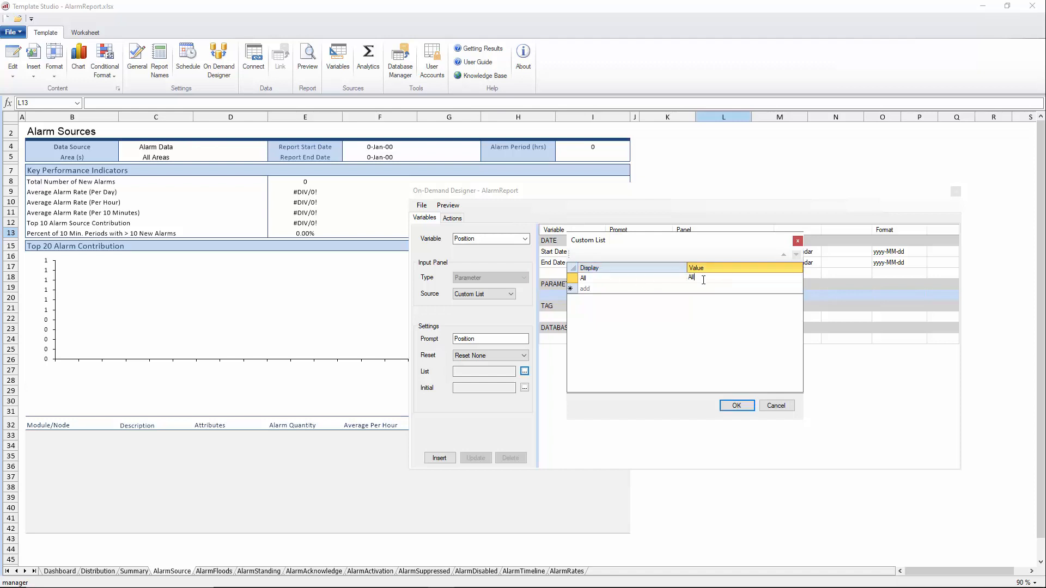
text(0)
Add a Brewmaster entry with the value 1 to the custom list and accept the list
click(658, 293)
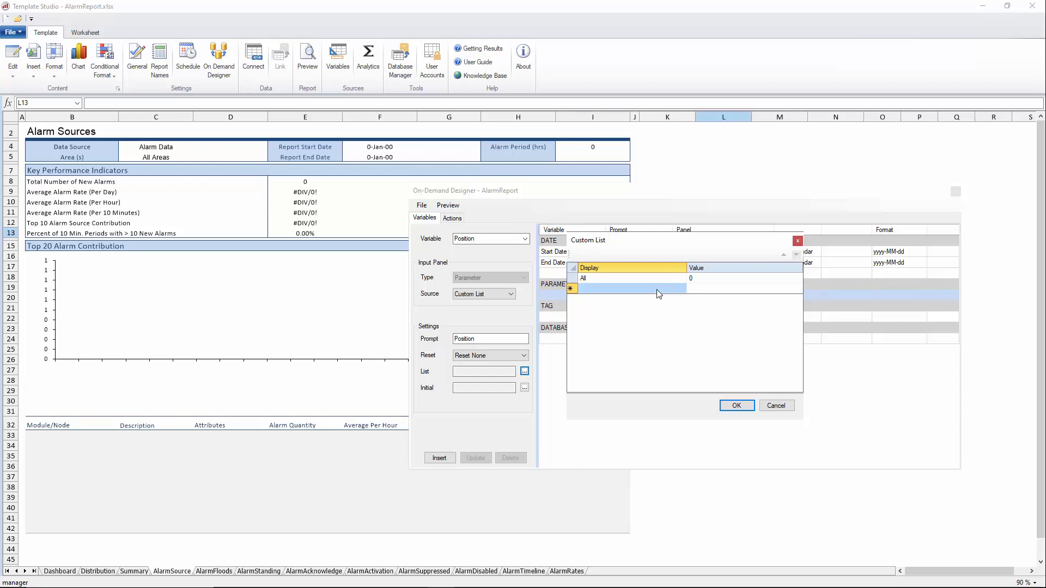
text(Brewmaste)
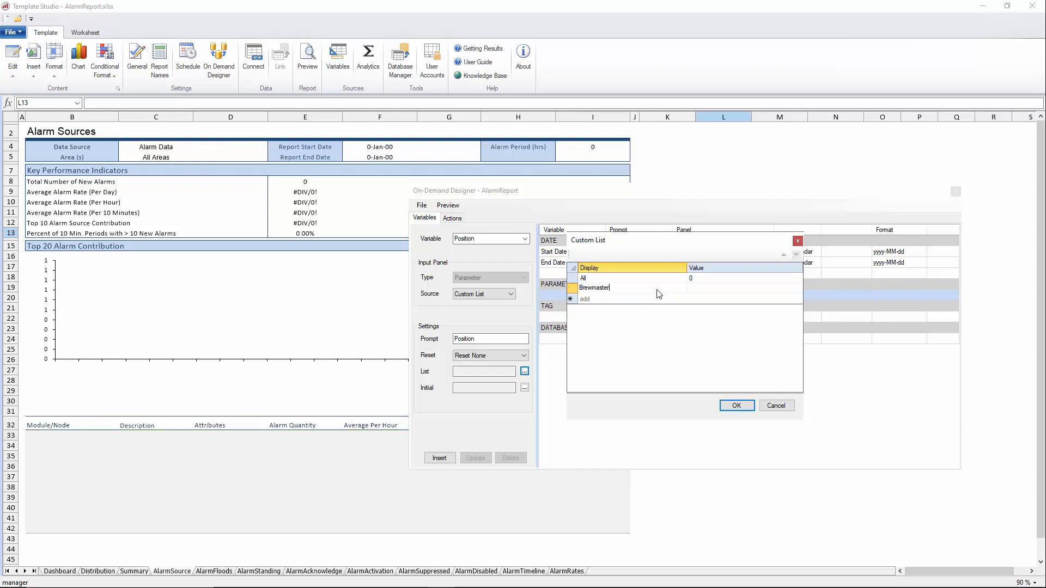
text(r)
click(700, 289)
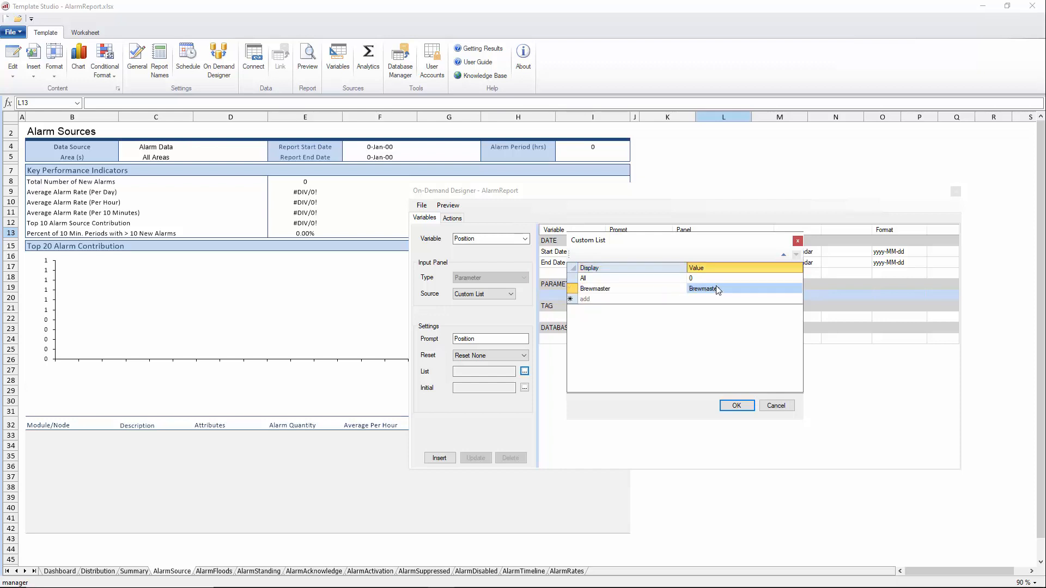
double_click(719, 288)
text(1)
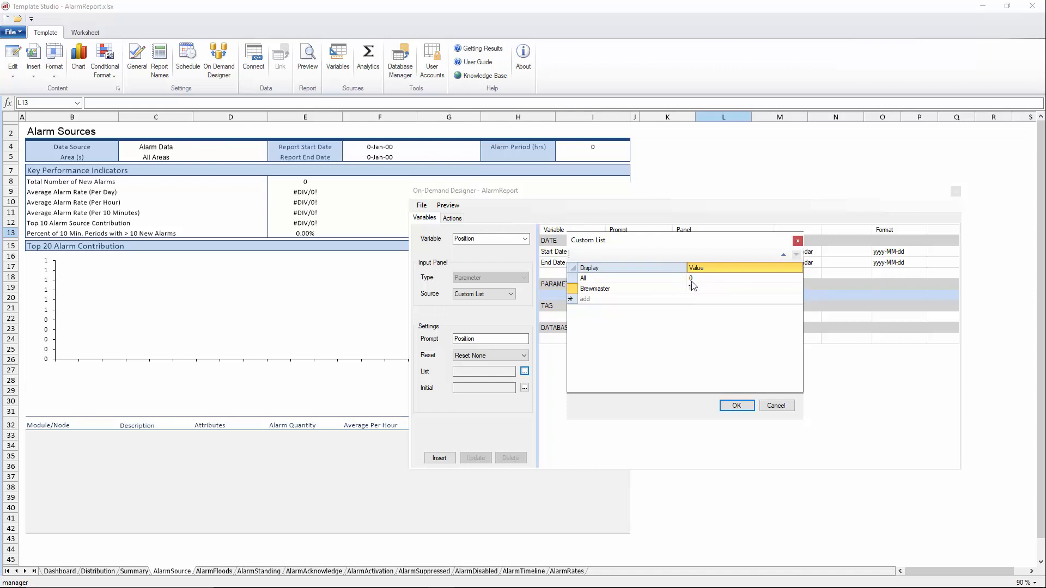
click(735, 406)
Set the initial value of the Position parameter to All and insert the parameter into the on-demand settings
click(504, 387)
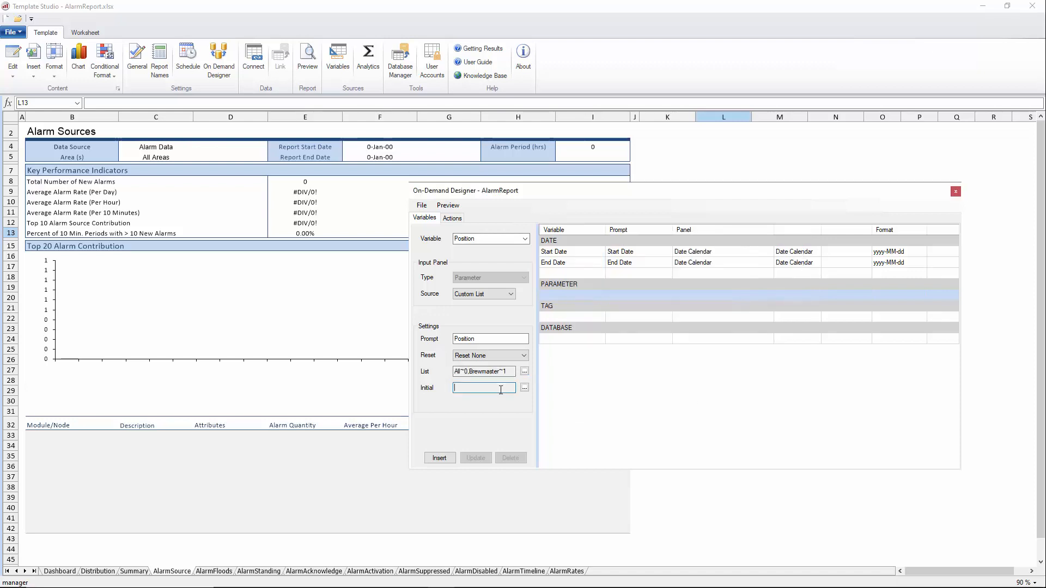
click(524, 388)
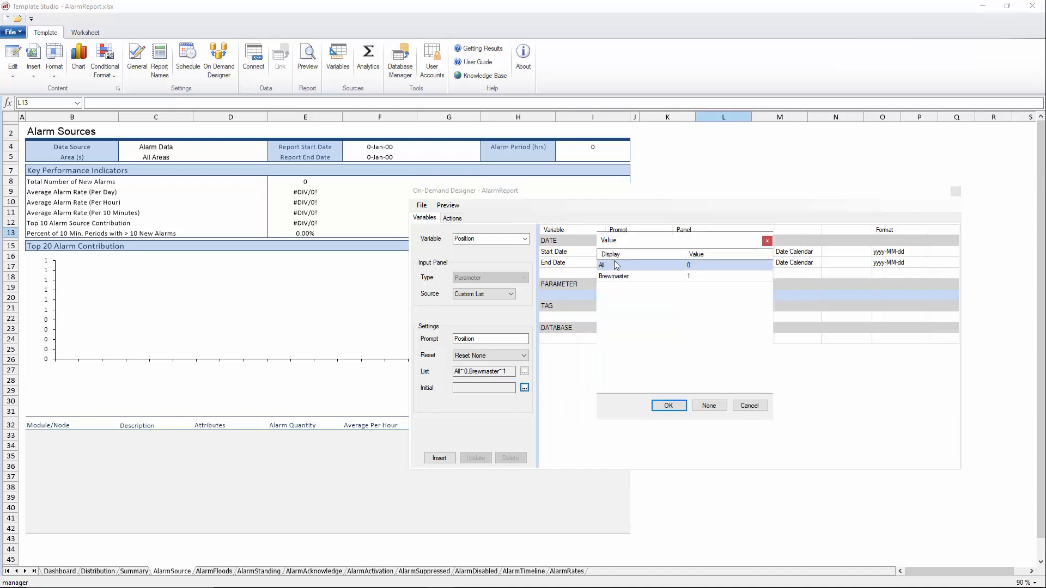
click(666, 406)
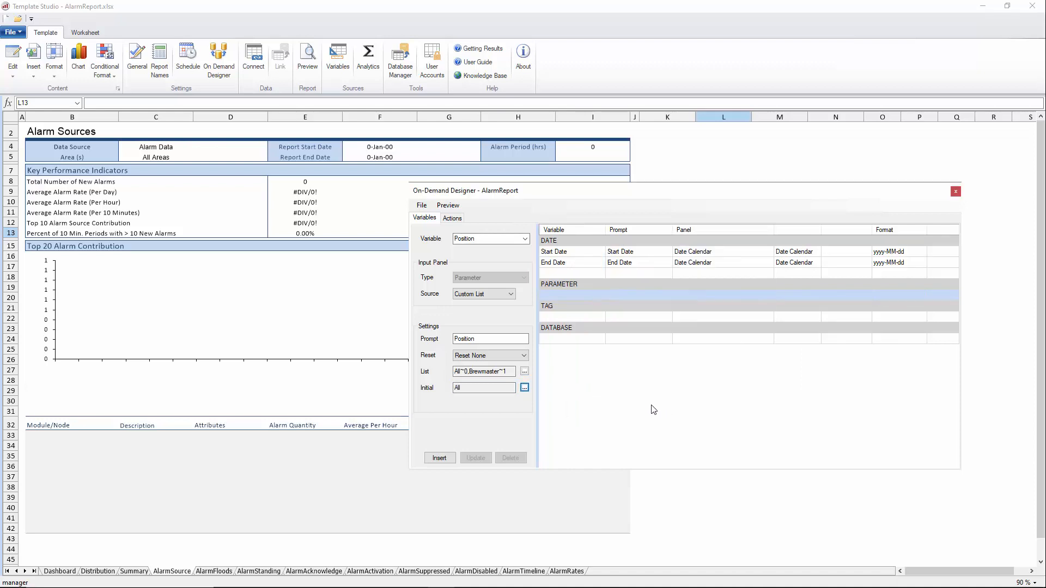
click(445, 458)
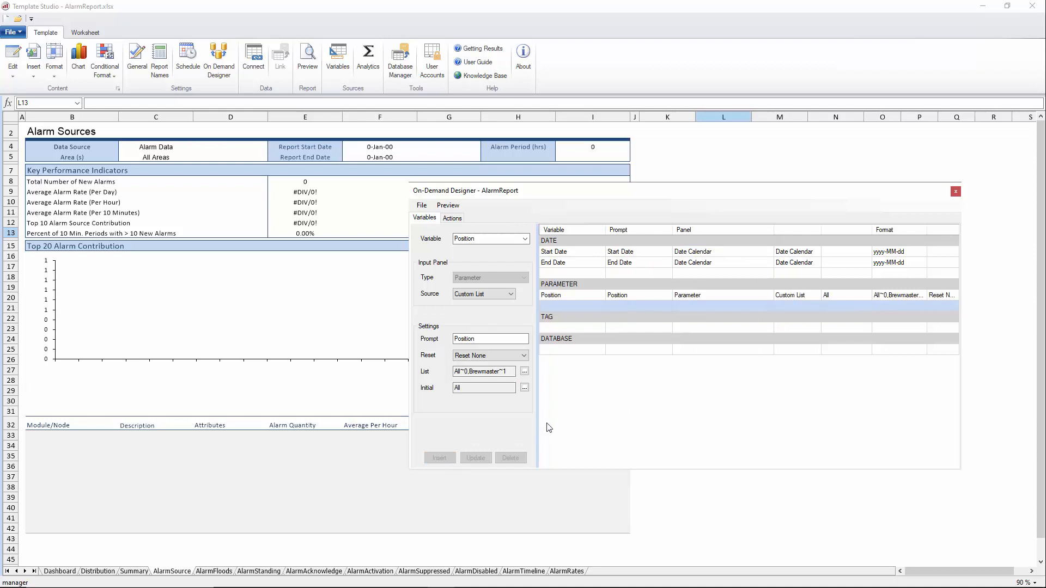
Check the inserted Position parameter and close the On-Demand Designer, saving the edits
click(582, 297)
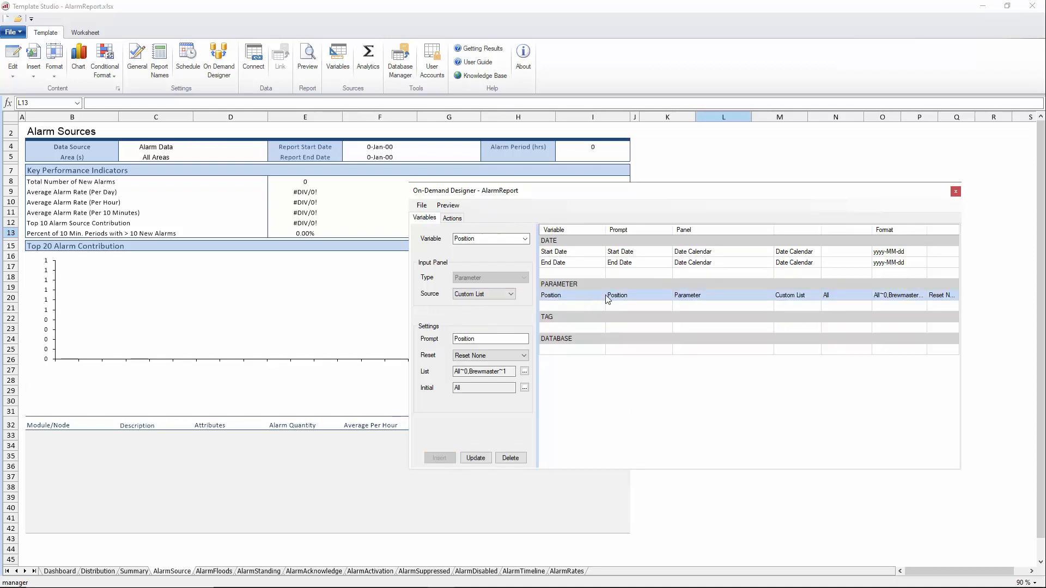
click(955, 194)
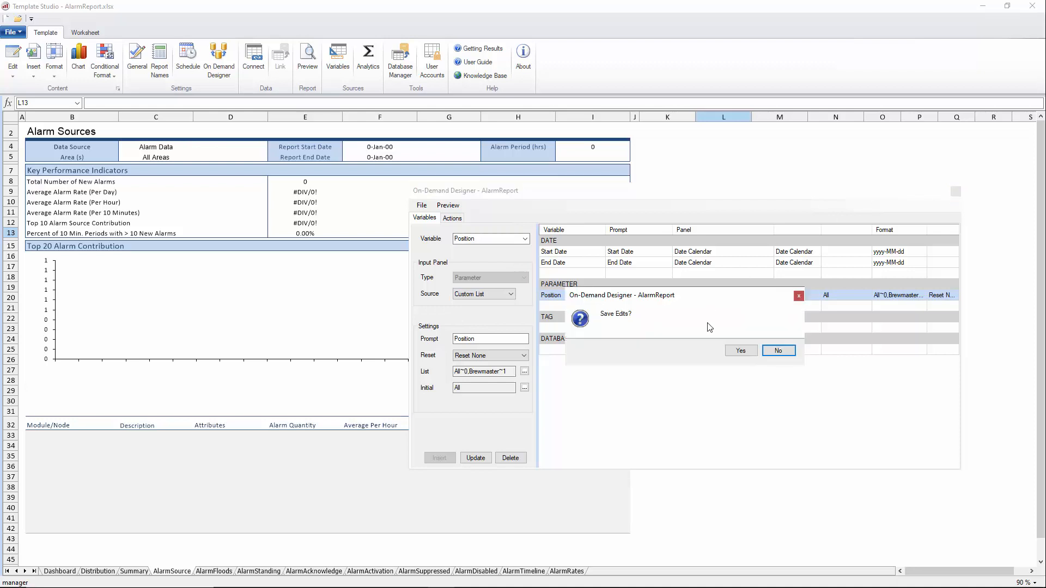
click(738, 351)
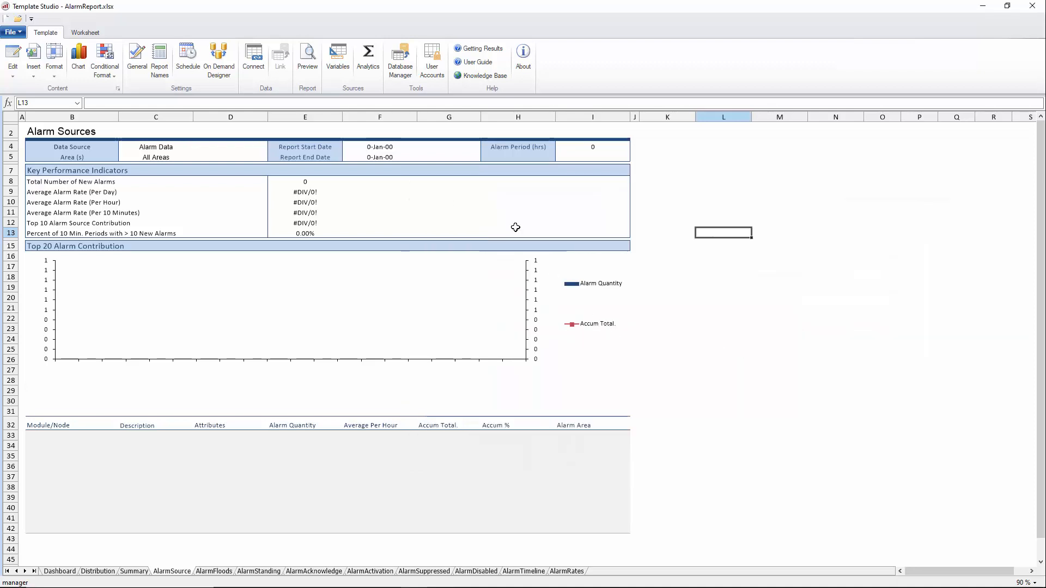
Preview AlarmReport on demand with Position set to All and again with Brewmaster, and close the preview
click(320, 80)
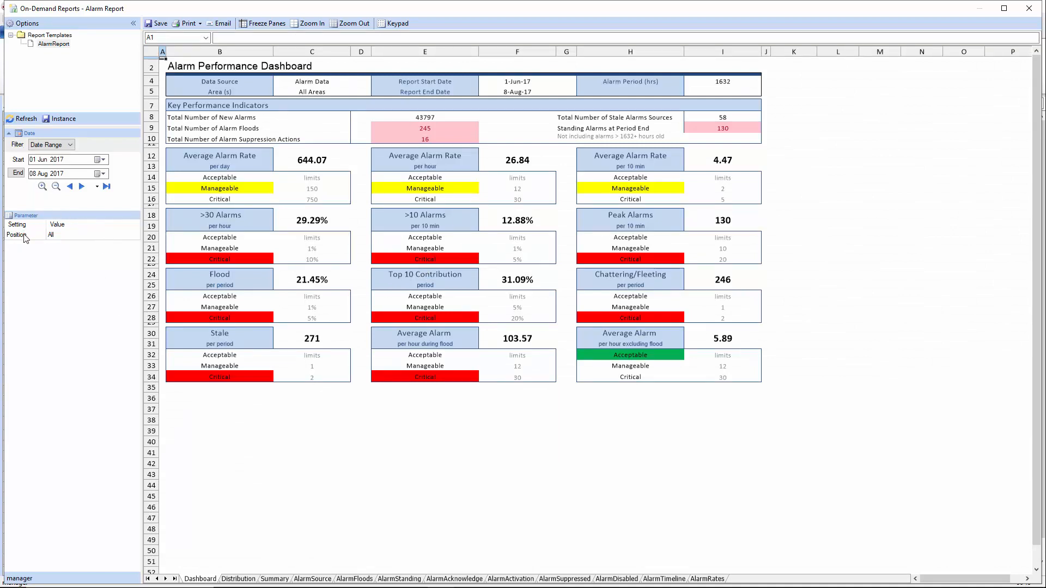
click(26, 118)
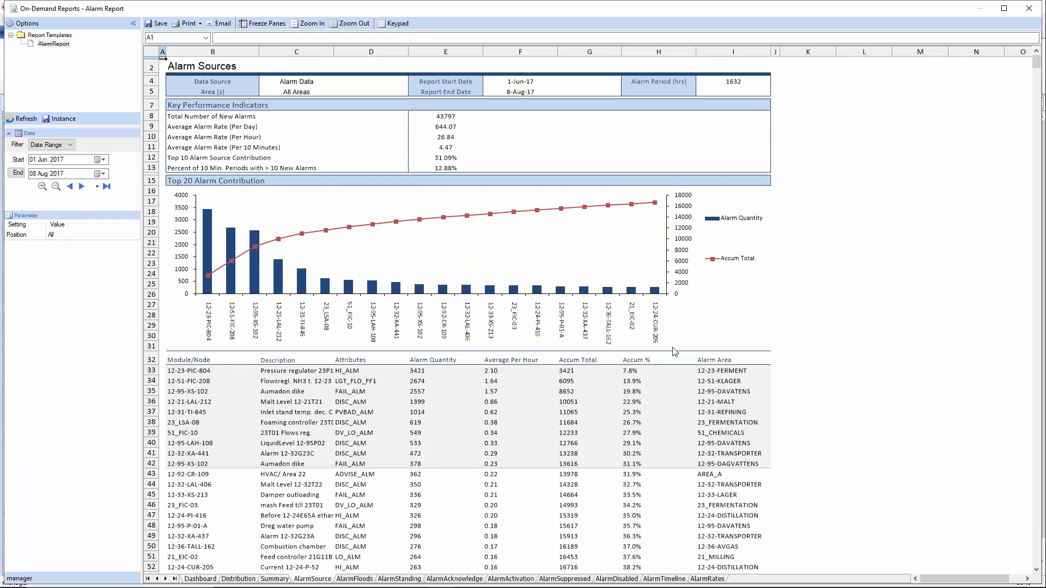
click(66, 236)
click(66, 236)
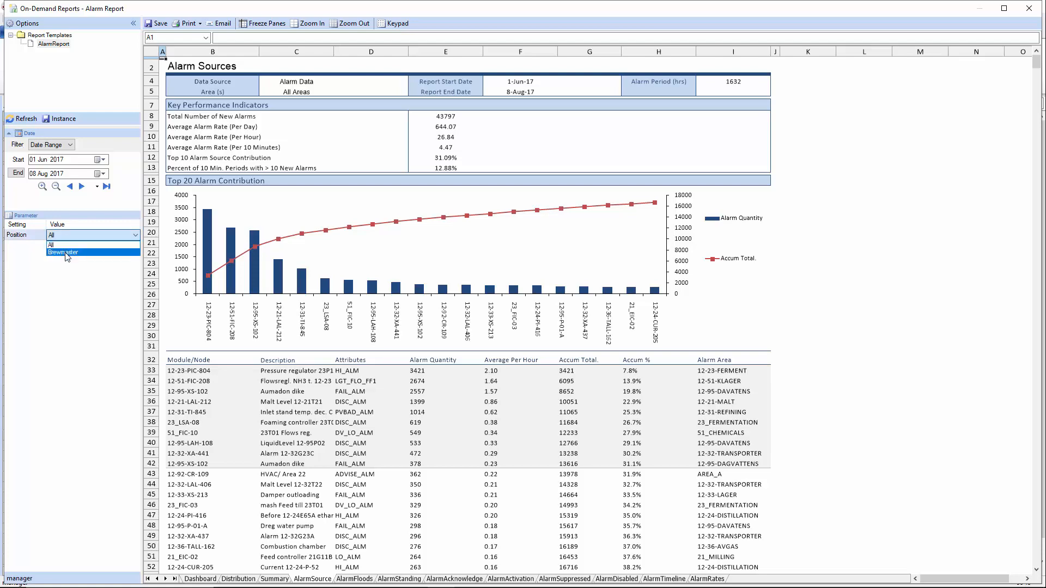
click(66, 252)
click(24, 119)
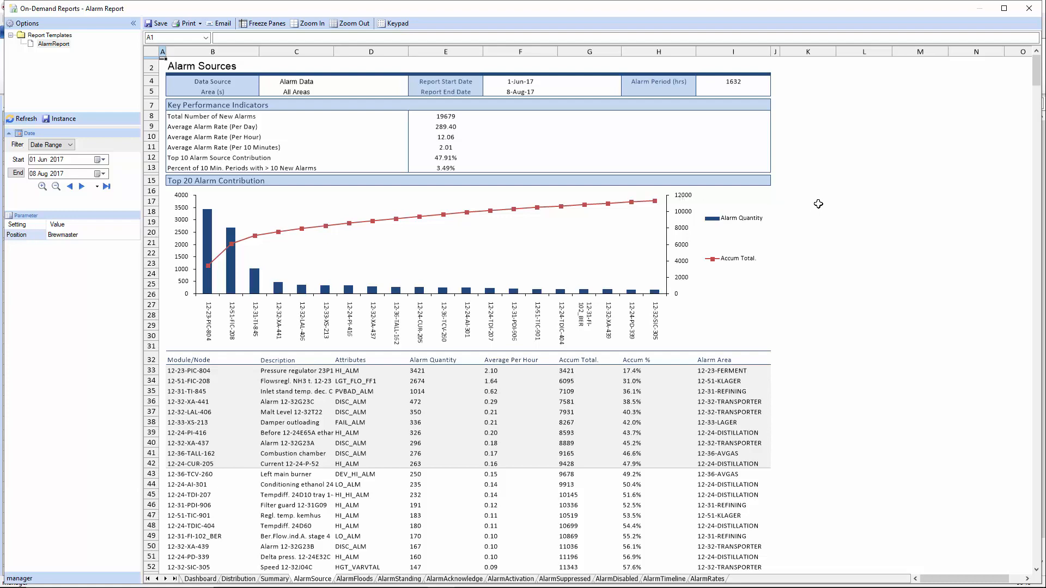
click(1029, 8)
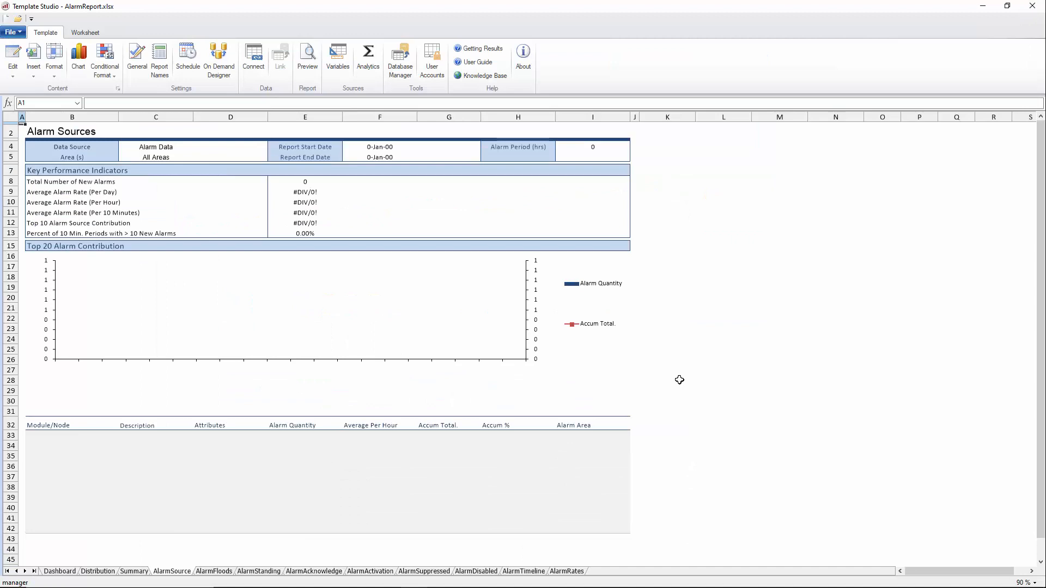